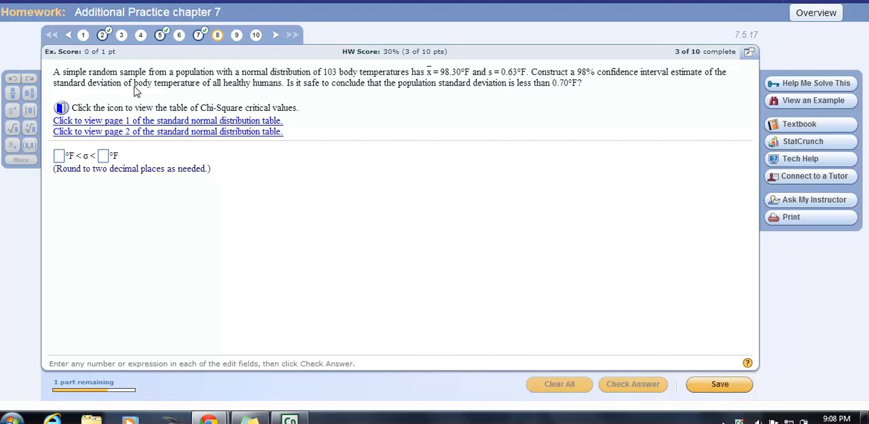
- Open StatCrunch below the question text and start a one-sample variance analysis with summary data
left_click(821, 146)
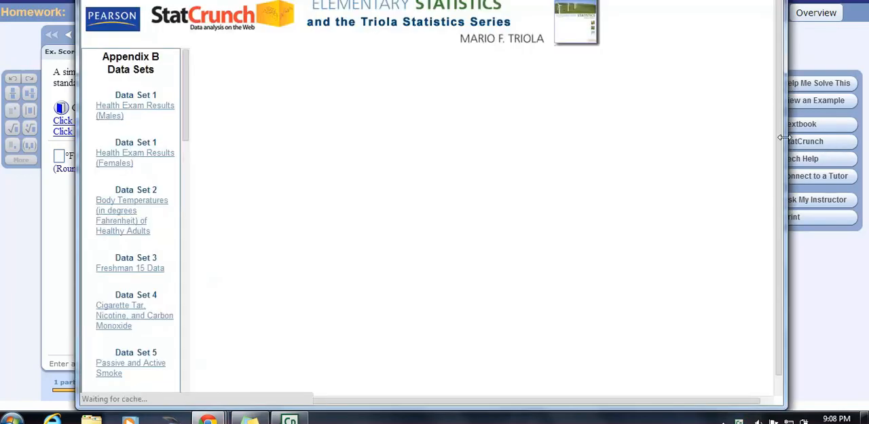
left_click_drag(449, 3, 451, 107)
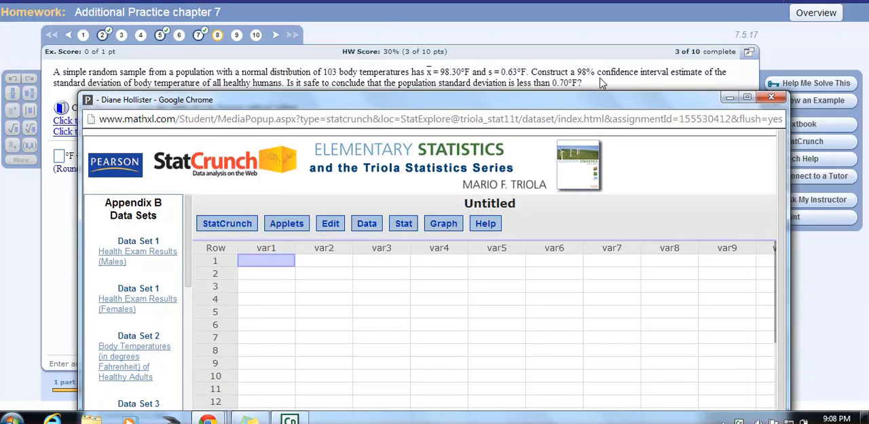
left_click(406, 224)
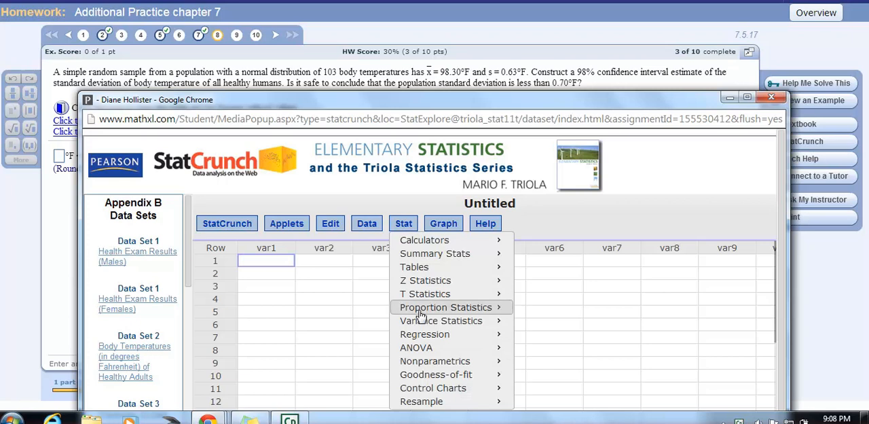
mouse_move(423, 325)
mouse_move(578, 327)
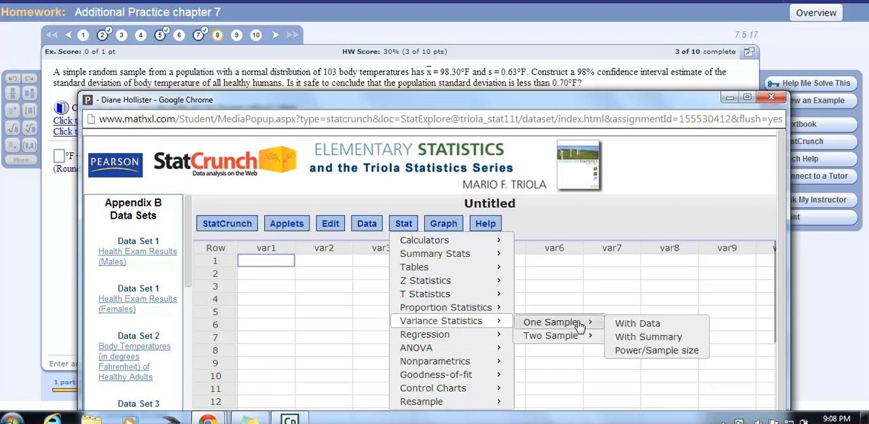
left_click(648, 337)
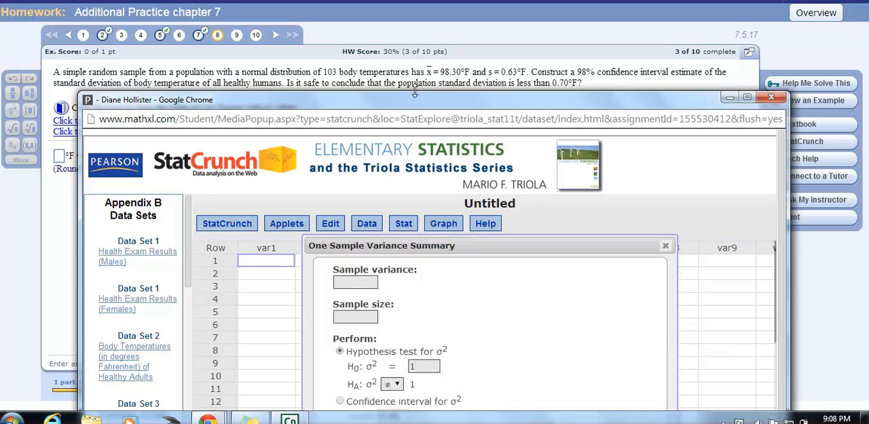
mouse_move(414, 104)
left_mouse_down()
mouse_move(416, 87)
mouse_move(416, 104)
left_mouse_up()
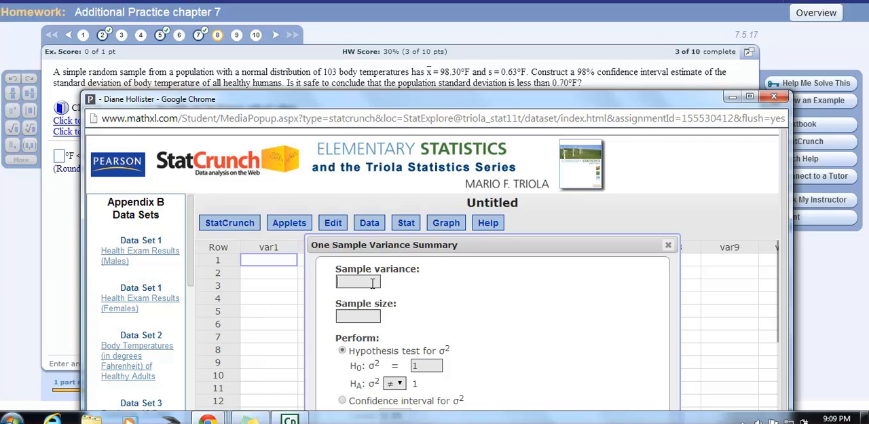
- Enter a sample variance of .3969 and a sample size of 103 for the one-sample variance analysis
type("969")
left_click(367, 312)
type("103")
scroll(367, 315, "down", 1)
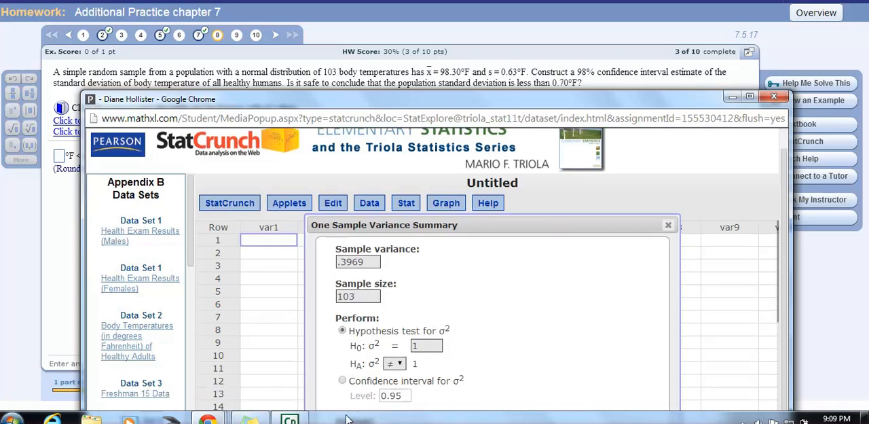
- Compute the confidence interval for σ² at level 0.98 and move the results over the empty data table
left_click(342, 380)
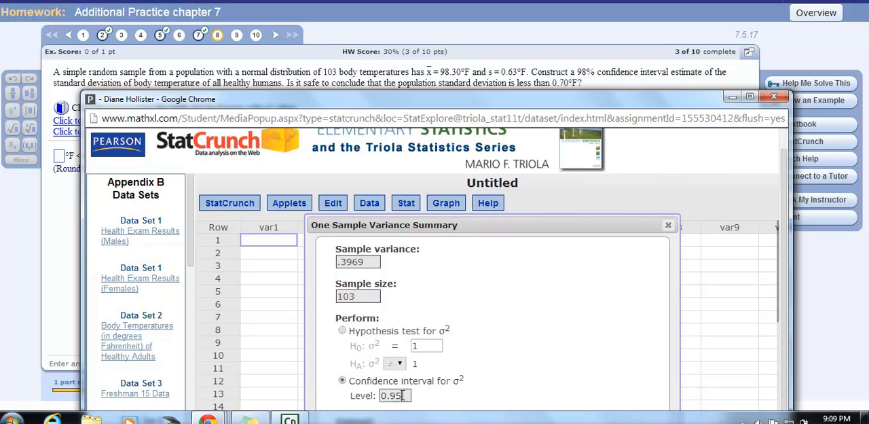
left_click_drag(473, 106, 479, 4)
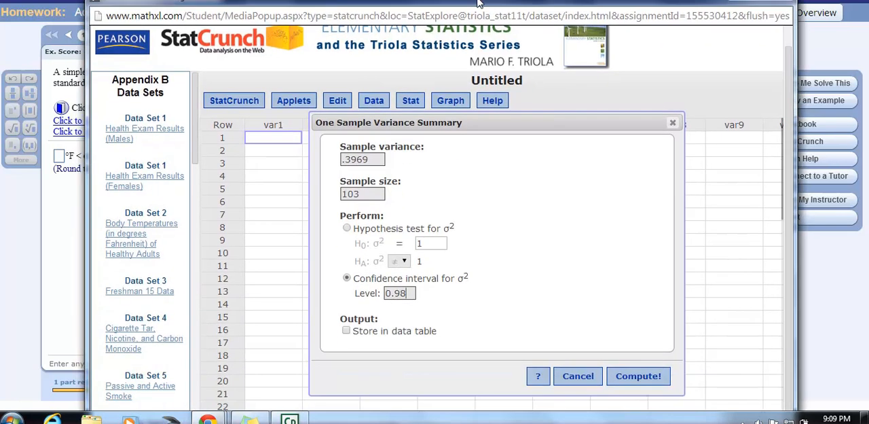
left_click(628, 377)
left_click_drag(597, 163, 361, 120)
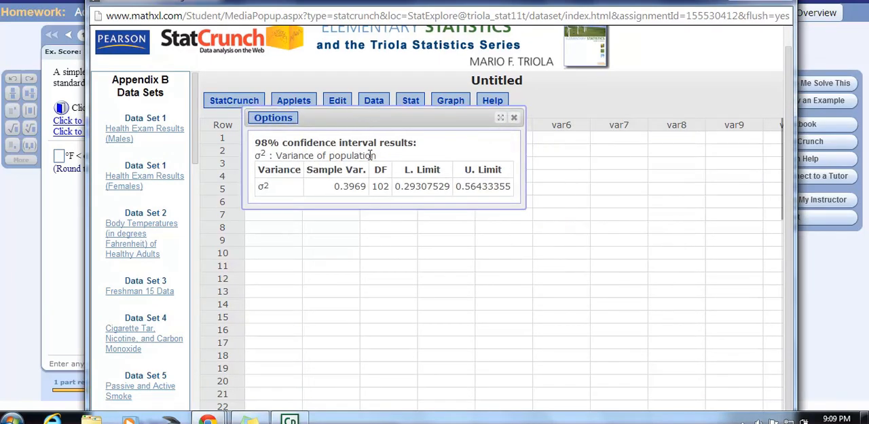
- Highlight the lower and upper variance limits, and move the StatCrunch window aside to uncover the homework answer boxes
left_click_drag(396, 186, 521, 189)
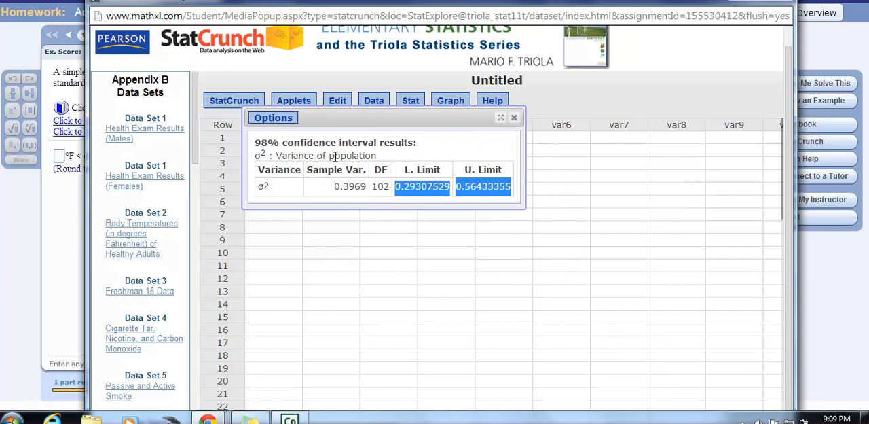
left_click(65, 204)
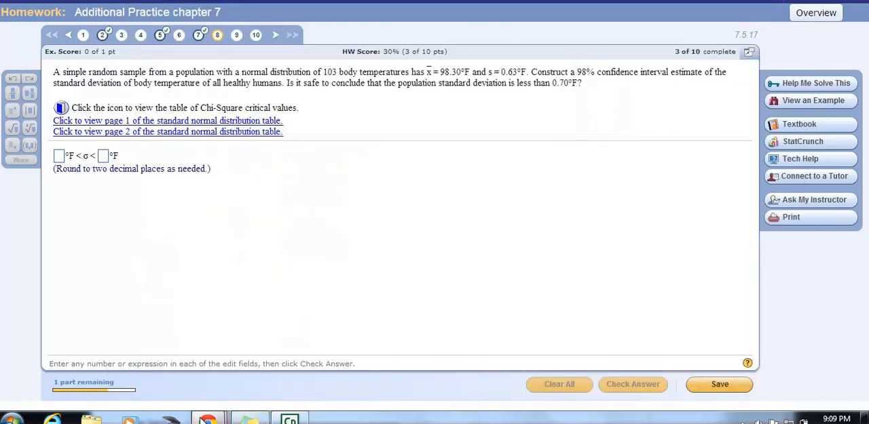
mouse_move(211, 417)
left_click(322, 365)
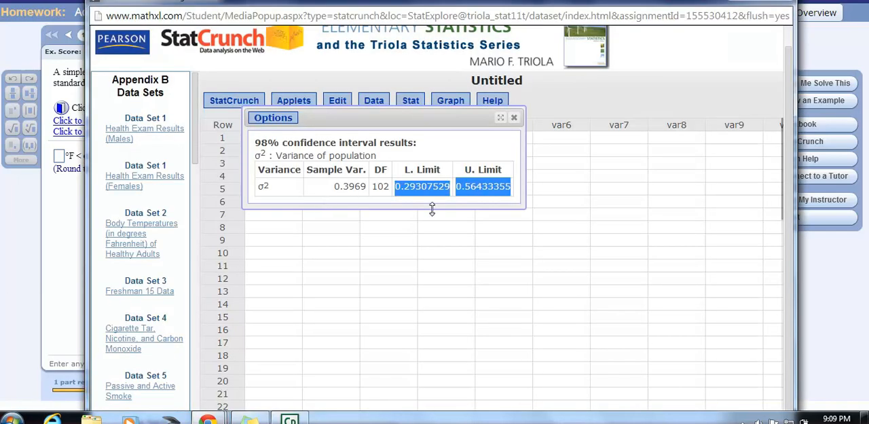
left_click(419, 227)
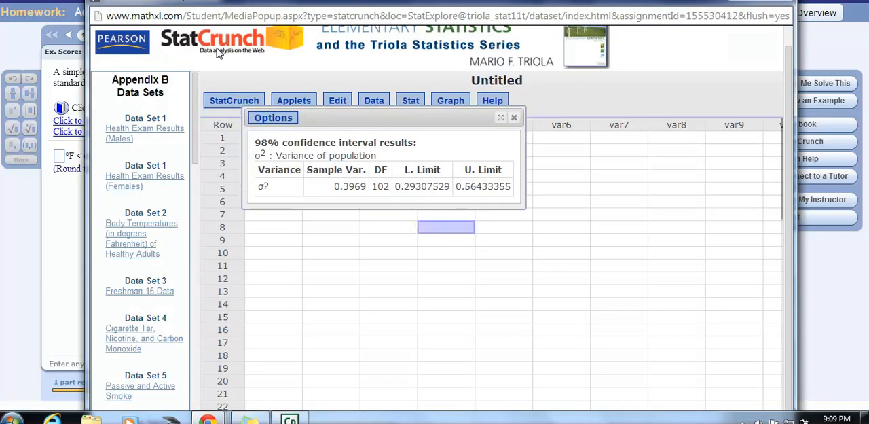
left_click_drag(184, 10, 164, 75)
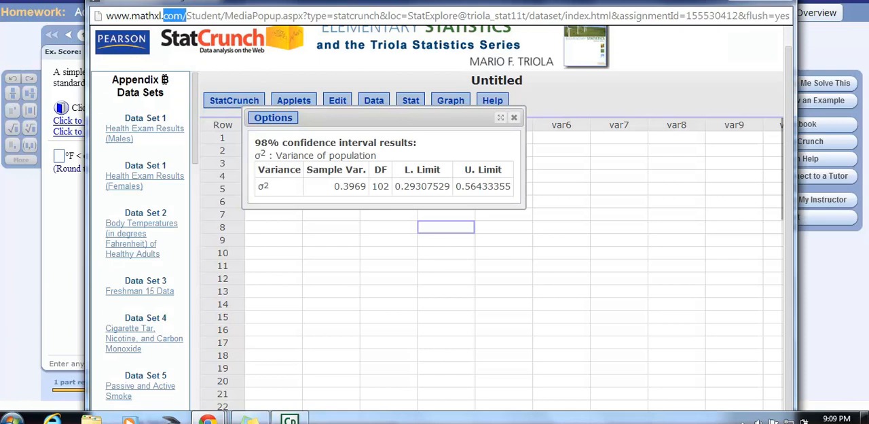
left_click_drag(176, 5, 256, 86)
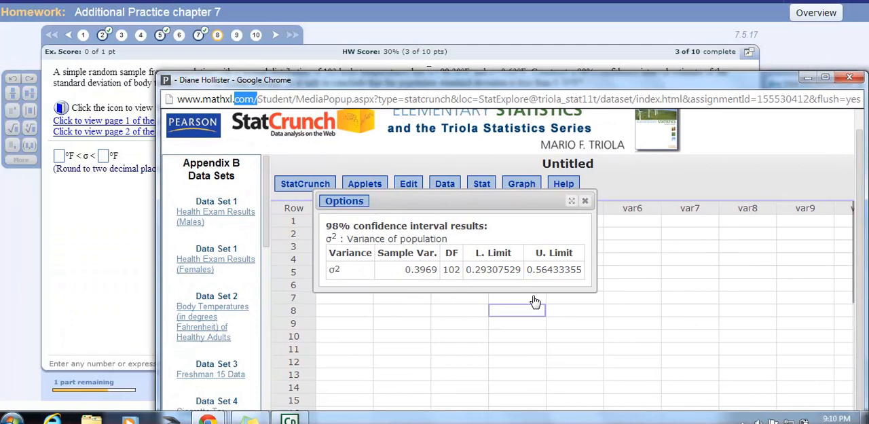
- Answer the standard deviation interval with .54 as the lower and .75 as the upper bound, and submit it for checking
left_click(60, 158)
type("0.5")
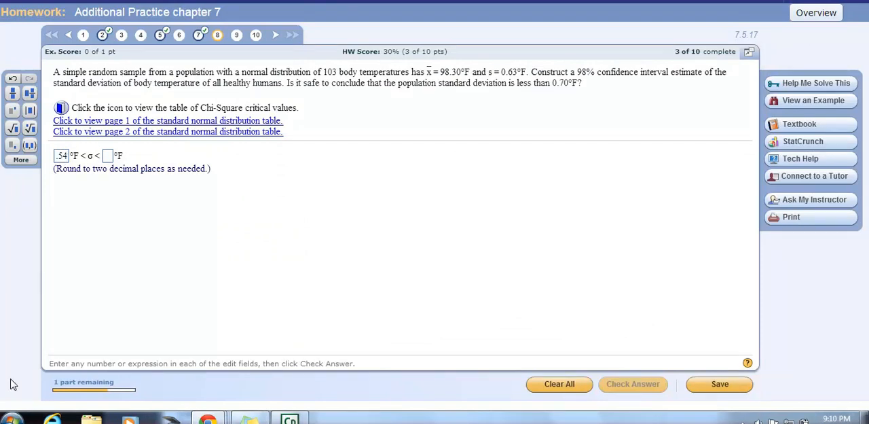
mouse_move(207, 418)
left_click(336, 379)
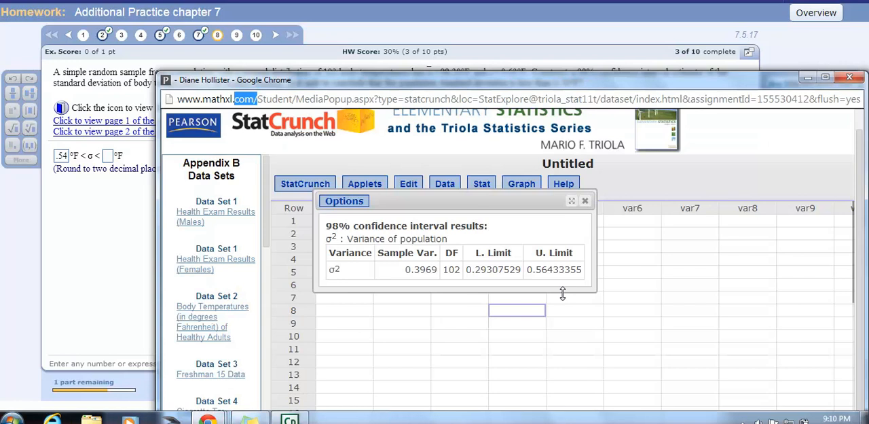
left_click(106, 157)
type(".75")
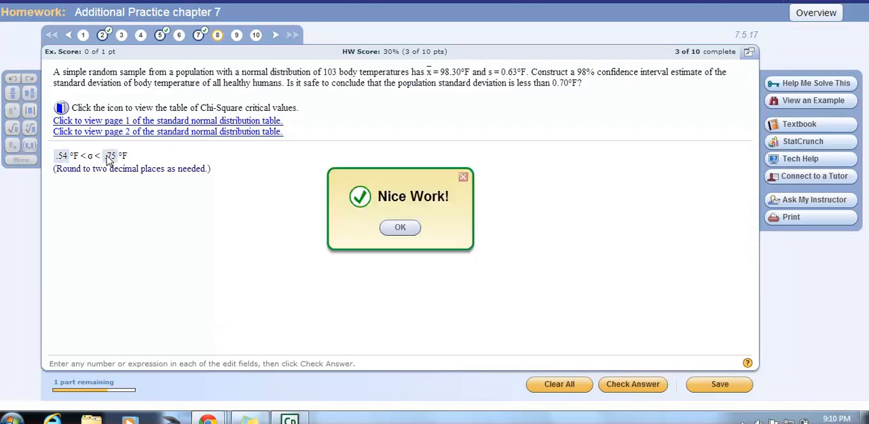
key("Return")
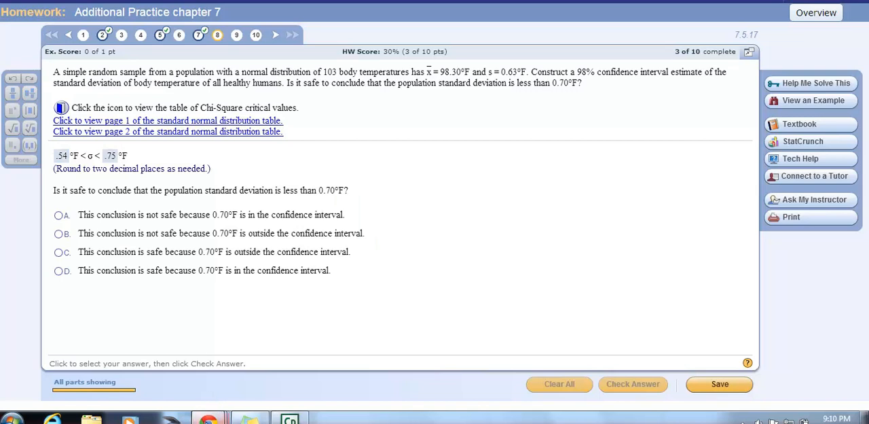
- Close the StatCrunch confidence interval results and go to homework question 9, leaving question 8 incomplete
mouse_move(218, 416)
left_click(355, 363)
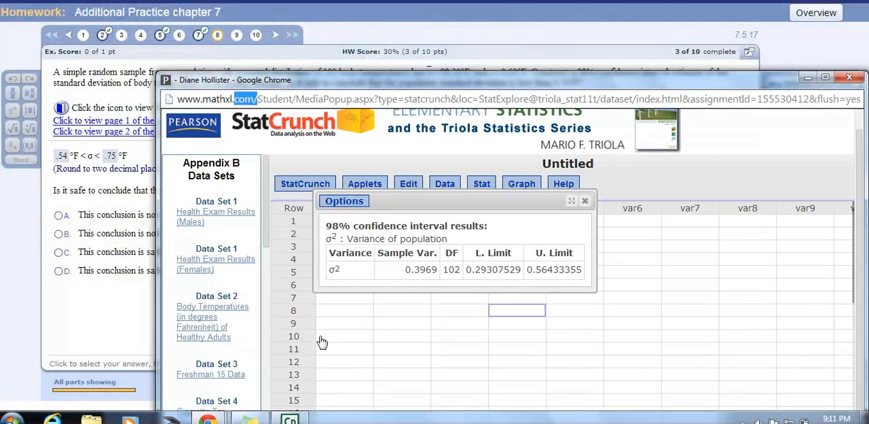
left_click(584, 201)
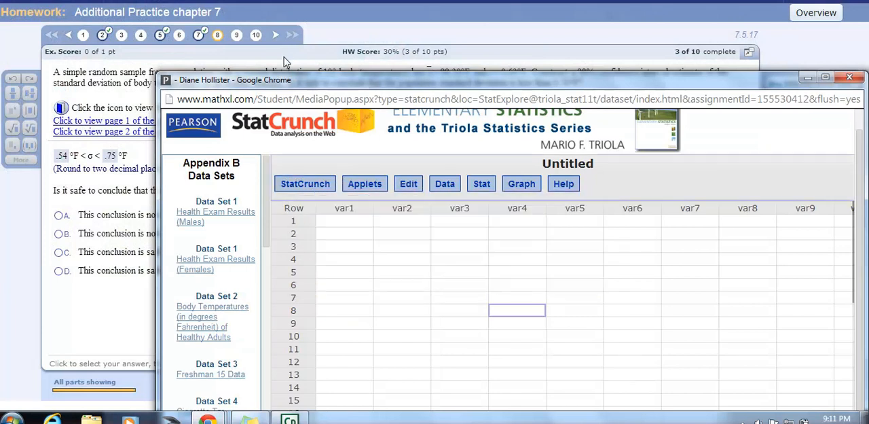
left_click(219, 37)
left_click(237, 37)
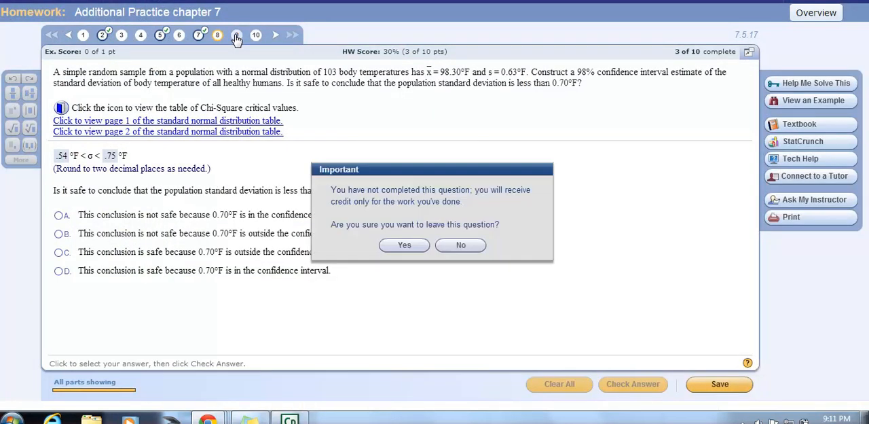
left_click(404, 245)
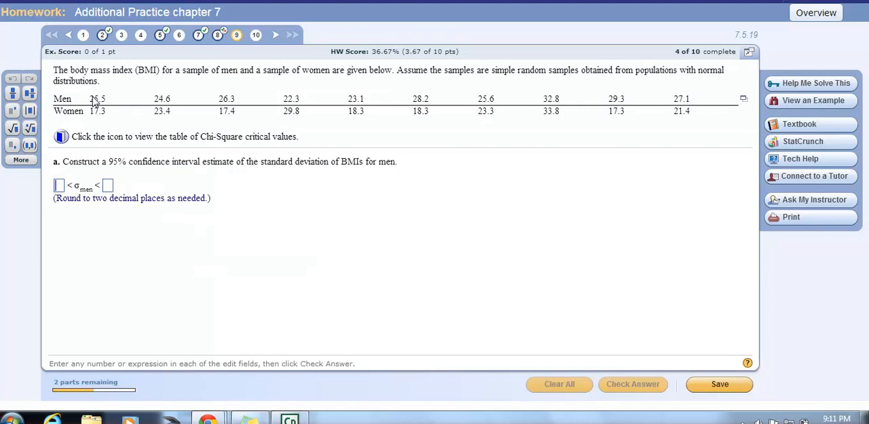
- Open the question's BMI data set in StatCrunch and start a one-sample variance analysis with data
left_click(745, 101)
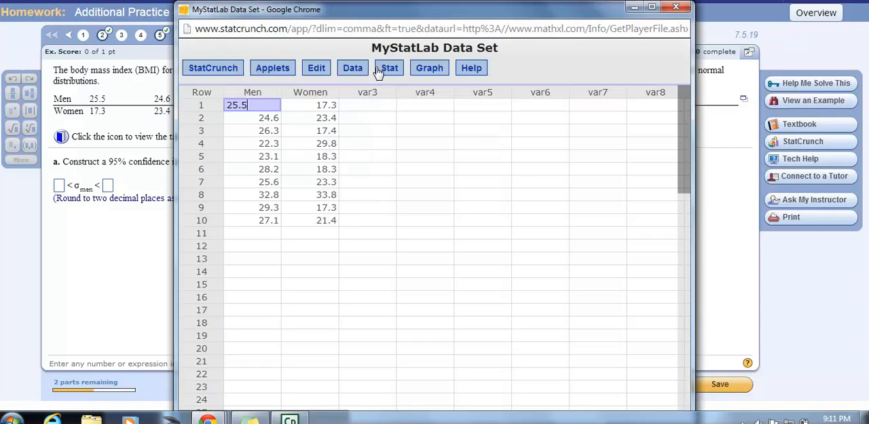
left_click(385, 70)
mouse_move(434, 165)
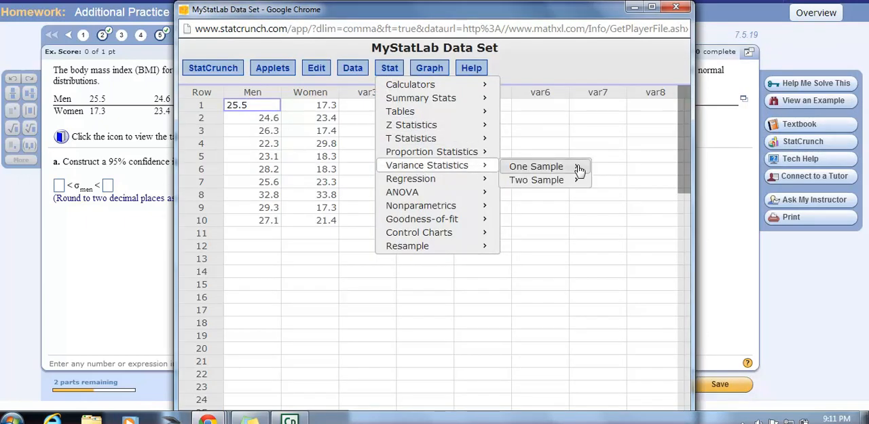
mouse_move(577, 169)
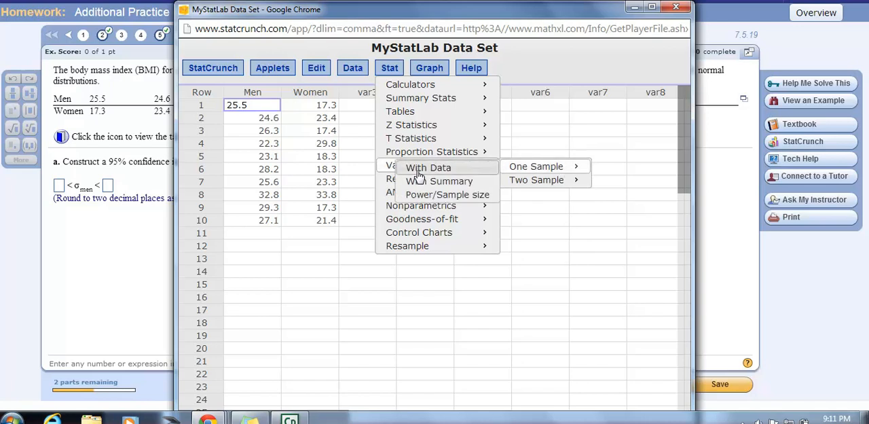
left_click(418, 173)
- Select the Men and Women columns and compute the one-sample variance analysis as a hypothesis test for σ²
left_click(316, 106)
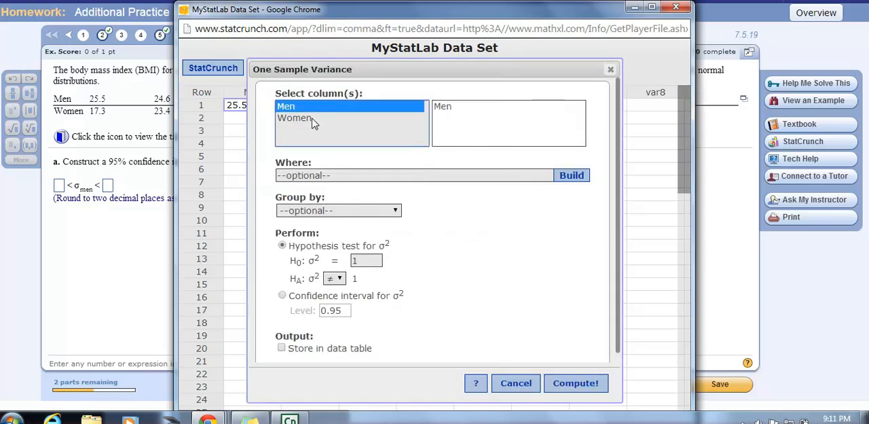
left_click(314, 119, "ctrl")
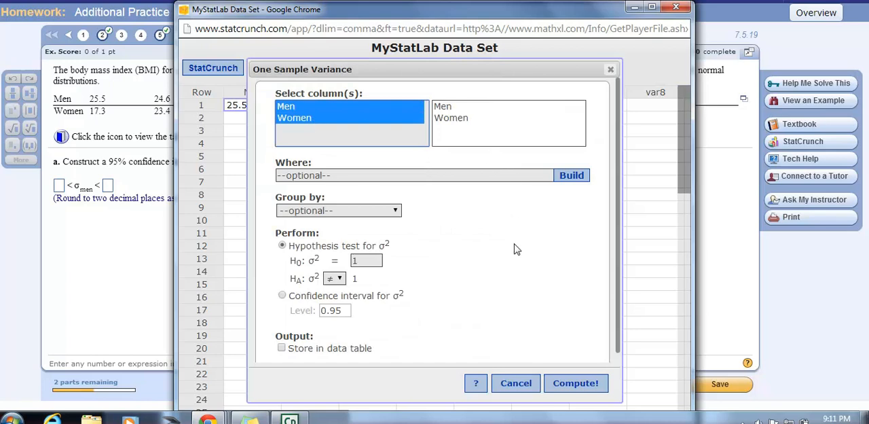
left_click(570, 385)
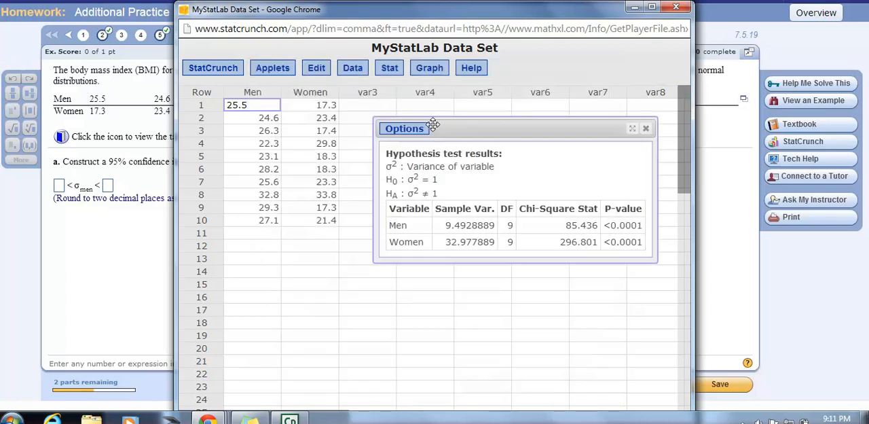
- Move the data set window clear of the answer boxes and shift the test results over the data columns
left_click_drag(461, 17, 580, 31)
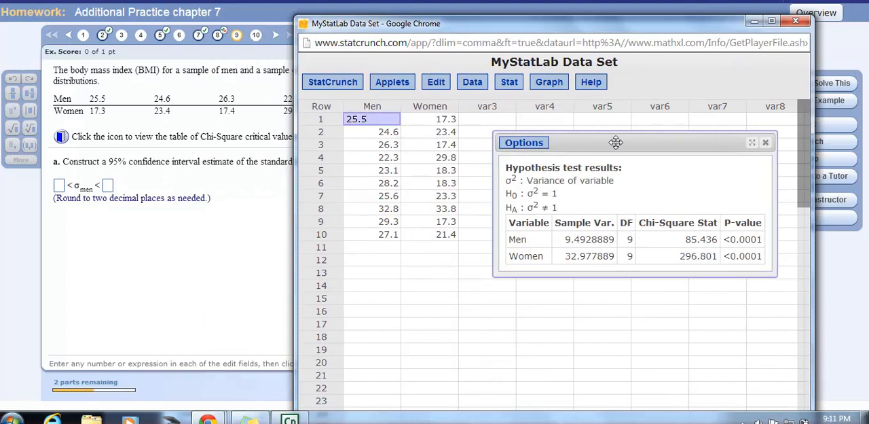
left_click_drag(612, 142, 419, 114)
left_click_drag(352, 103, 336, 88)
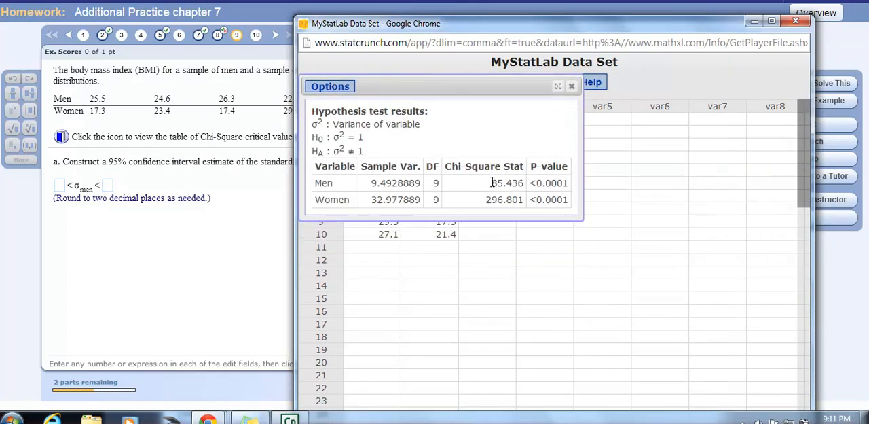
- Recompute the one-sample variance analysis as a 0.95 confidence interval for σ² and shift the results over the data columns
left_click(330, 86)
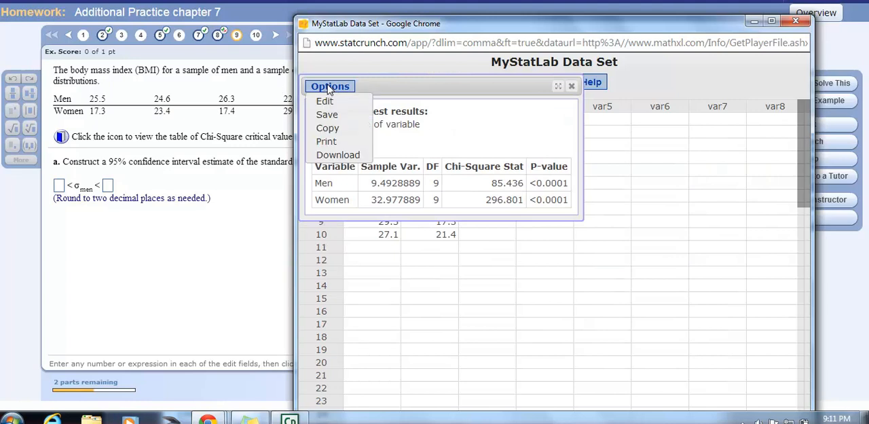
left_click(329, 101)
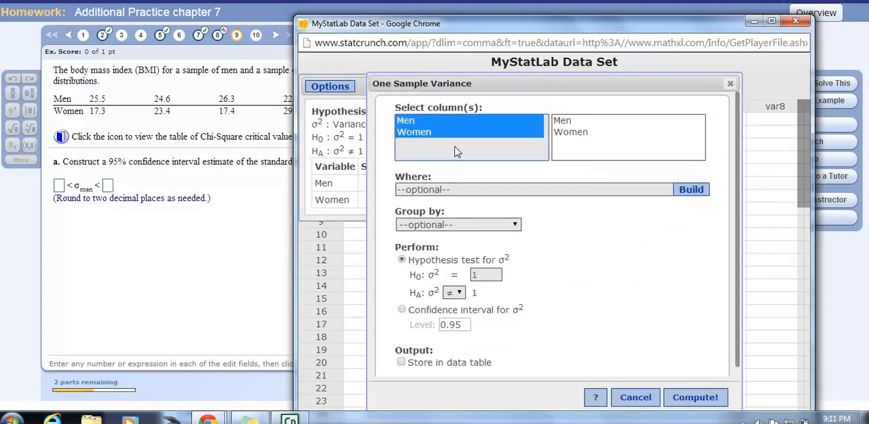
left_click(401, 310)
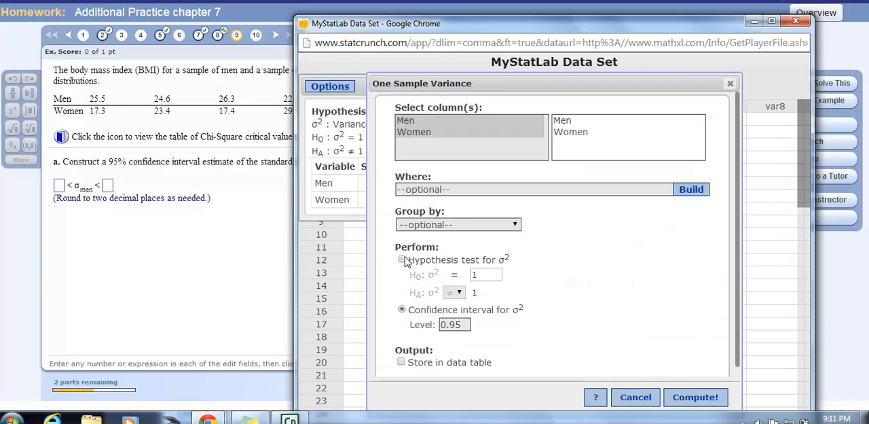
left_click(695, 398)
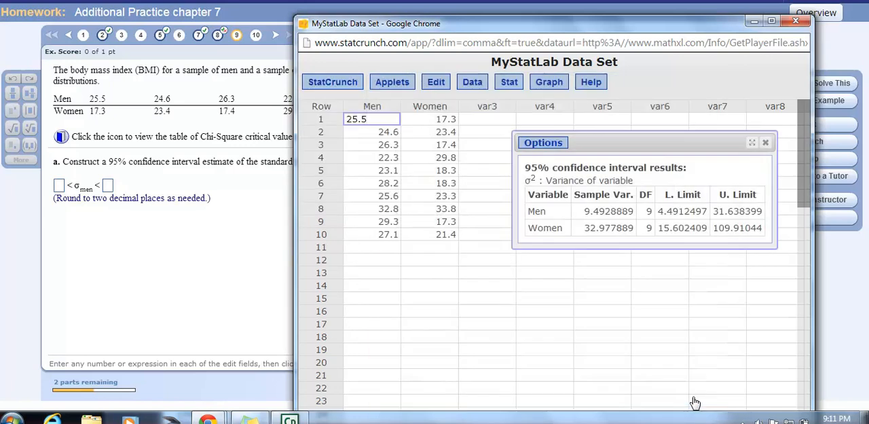
left_click_drag(597, 142, 361, 100)
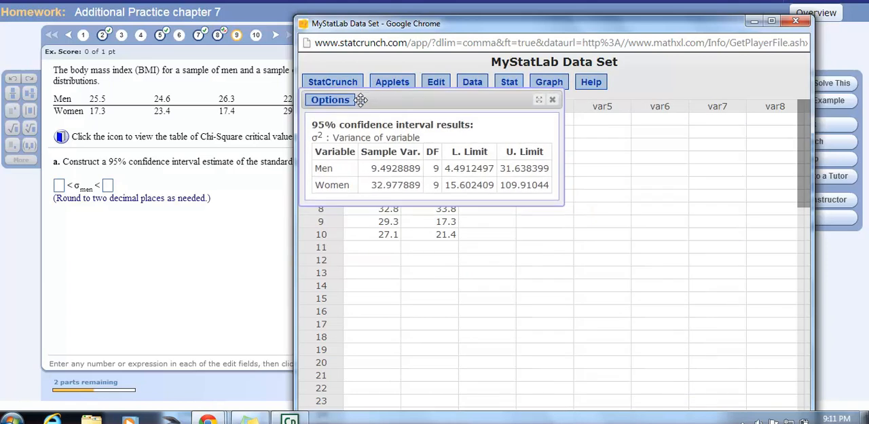
- Read the men's variance limits and enter the lower limit's square root, 2.12, as the lower bound of σ men in part a
left_click_drag(448, 168, 540, 170)
left_click(540, 171)
left_click(58, 189)
type("2.12")
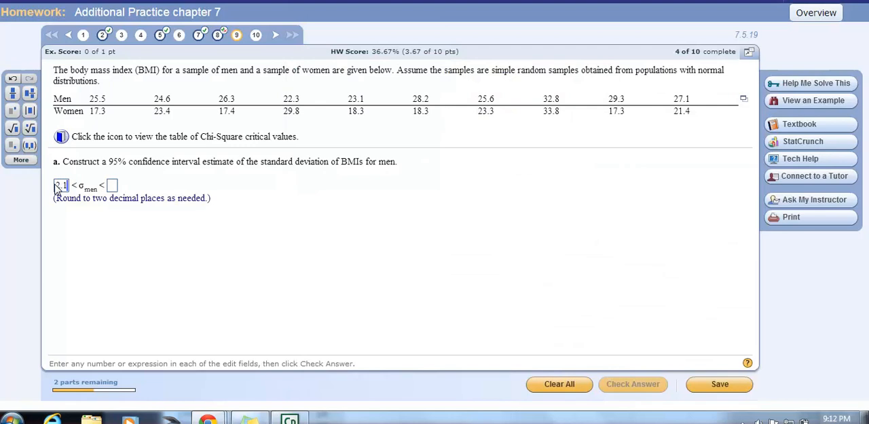
- Consult the StatCrunch results again, enter 5.62 as the upper bound of σ men, and check the part a answer
left_click(116, 185)
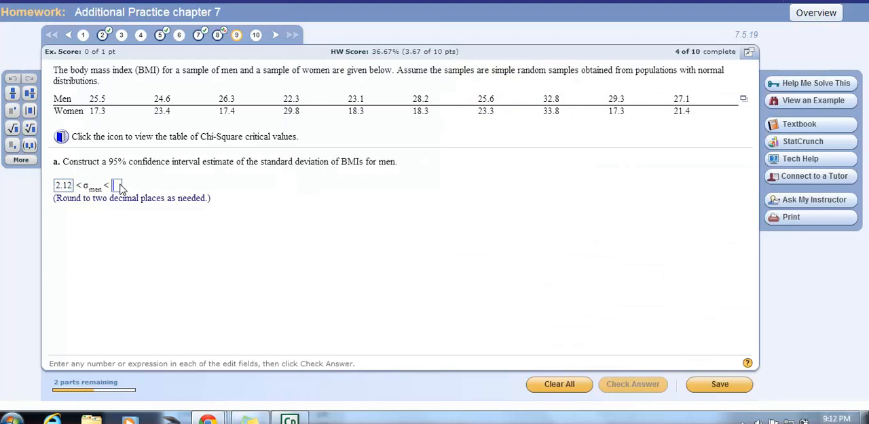
mouse_move(211, 420)
left_click(525, 361)
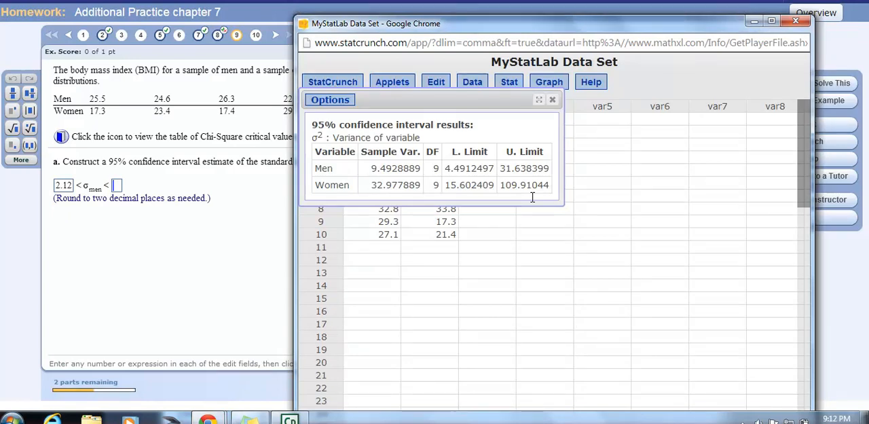
left_click(119, 189)
type("5.62")
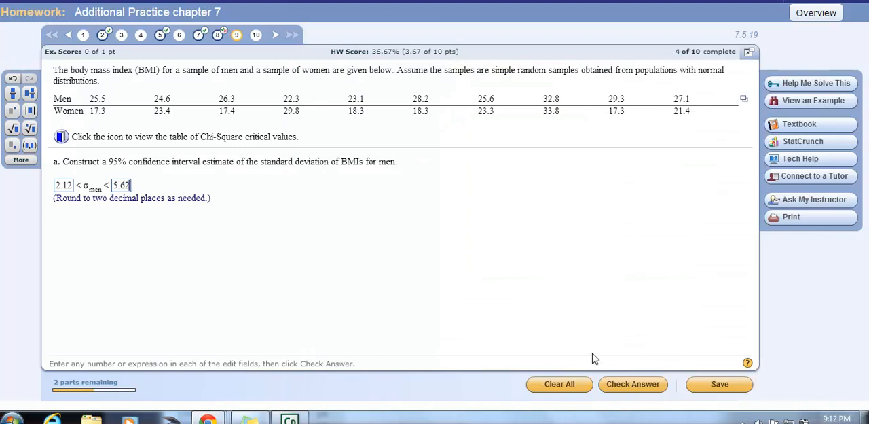
left_click(621, 379)
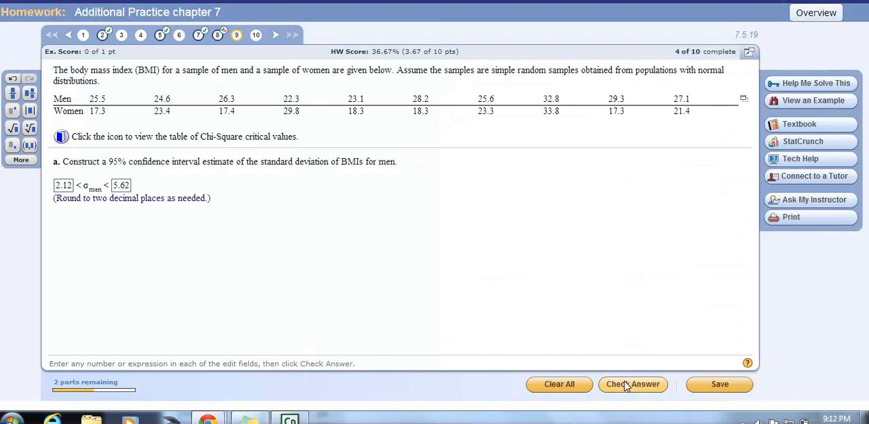
left_click(396, 229)
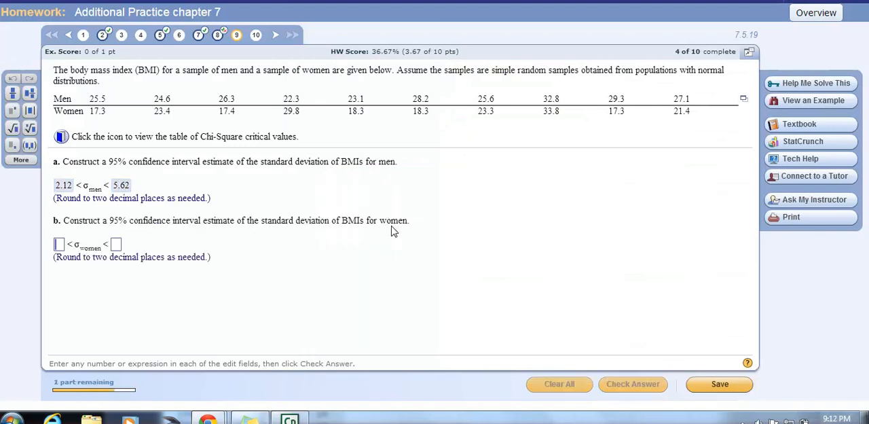